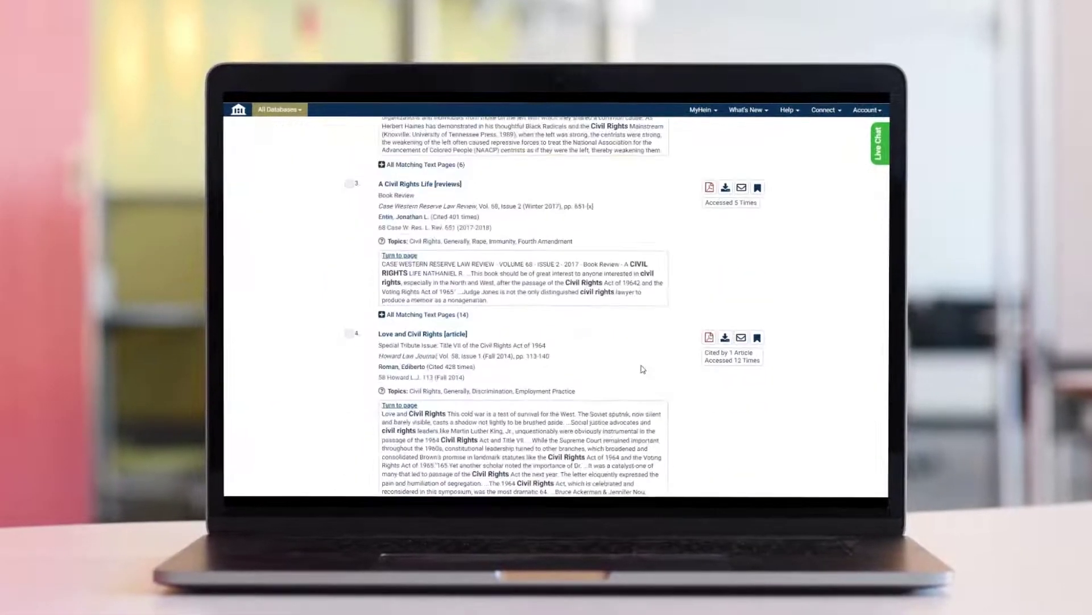
- Scroll up in the article viewer and advance the article to its next page
{"action": "scroll", "coordinate": [643, 370], "scroll_direction": "up", "scroll_amount": 3}
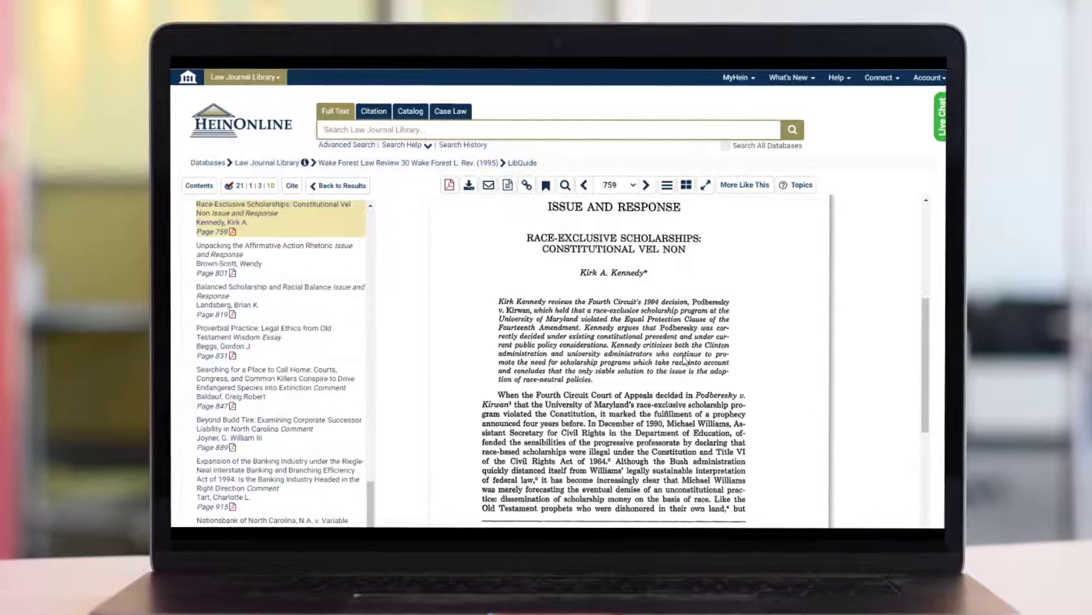
{"action": "left_click", "coordinate": [647, 185]}
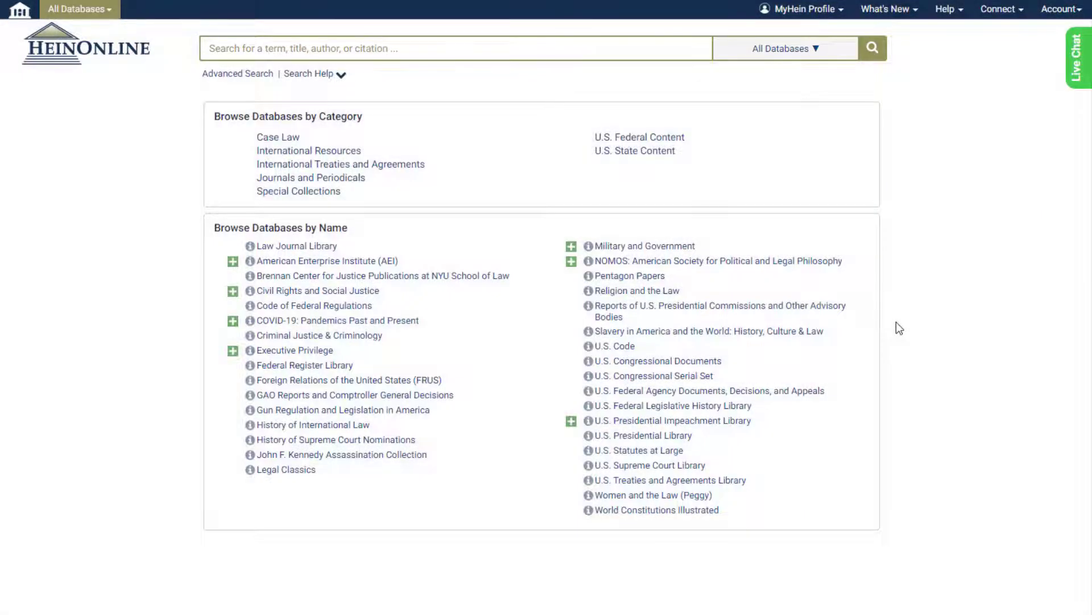
- Run a full-text search for "civil rights" across All Databases
{"action": "left_click", "coordinate": [347, 51]}
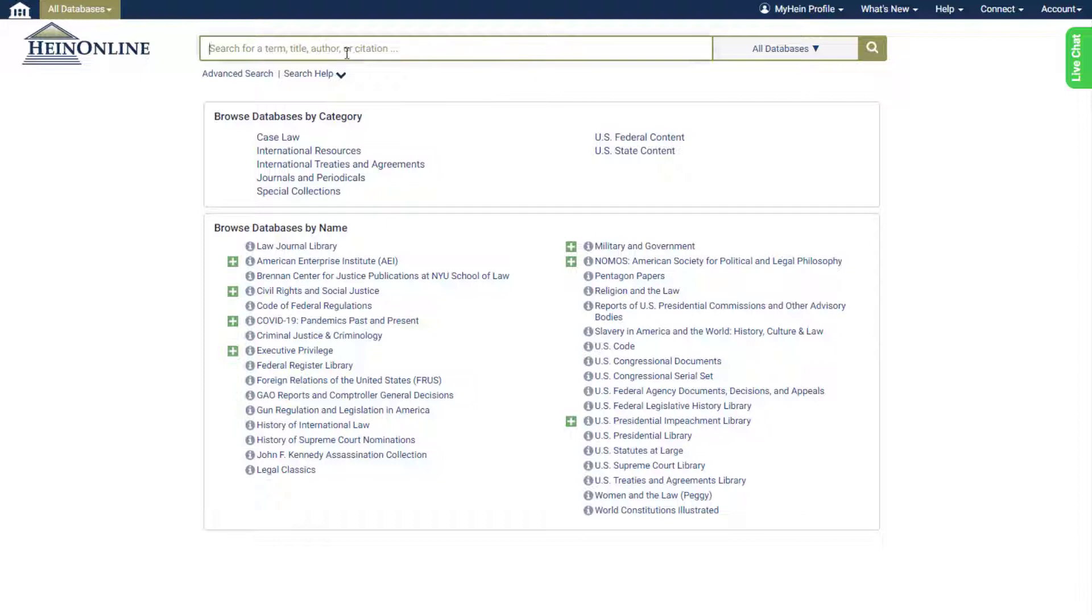
{"action": "type", "text": "1civil rights\""}
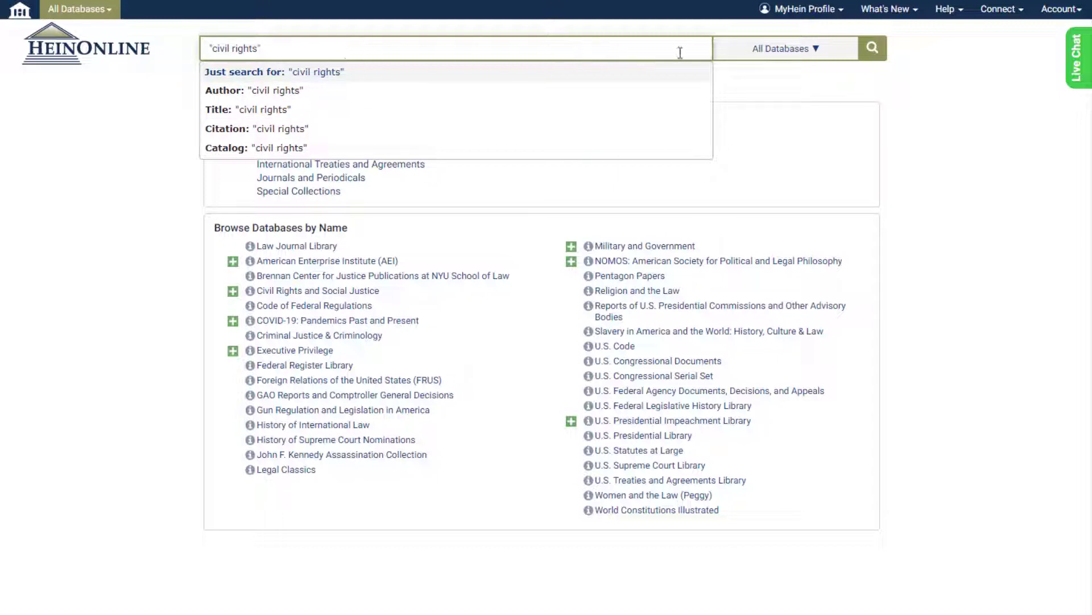
{"action": "left_click", "coordinate": [876, 52]}
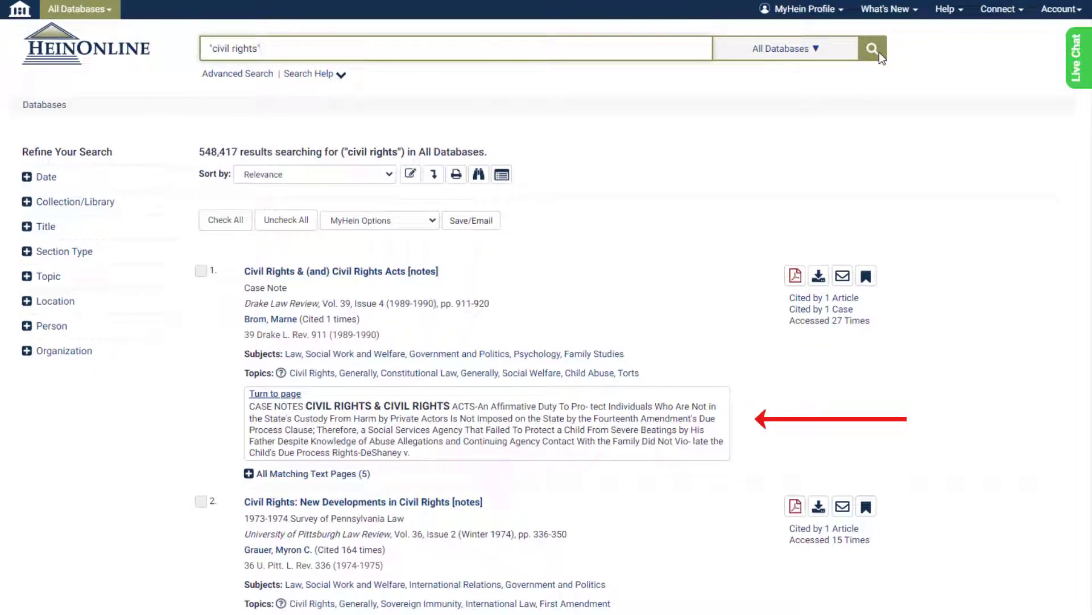
- Replace the query with "nuclear weapons" AND iran and search again
{"action": "triple_click", "coordinate": [686, 51]}
{"action": "type", "text": "\"nuclear weapons\" AND iran"}
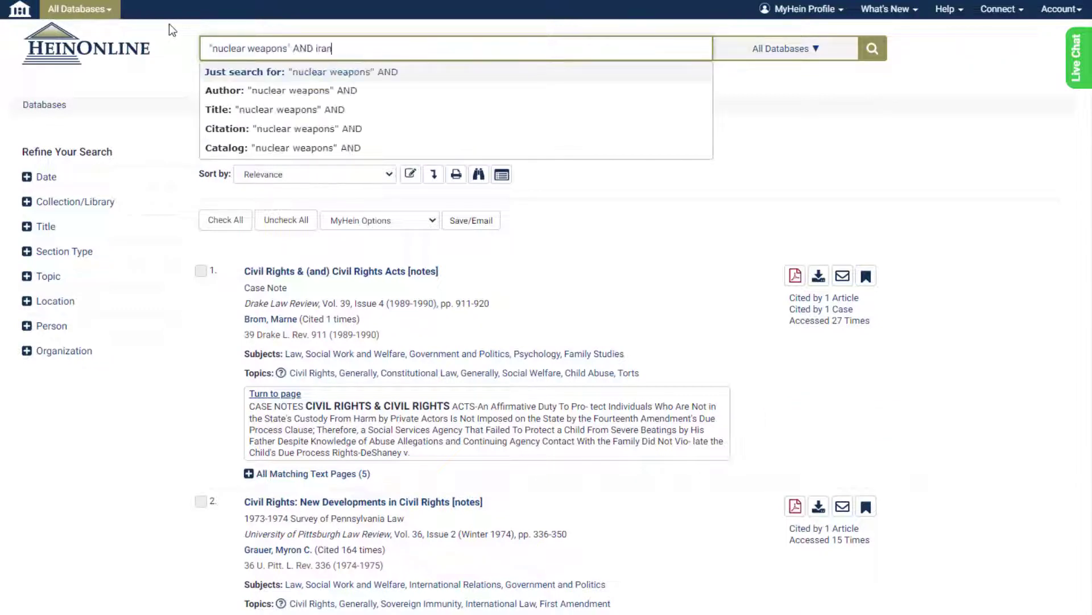
{"action": "left_click", "coordinate": [663, 73]}
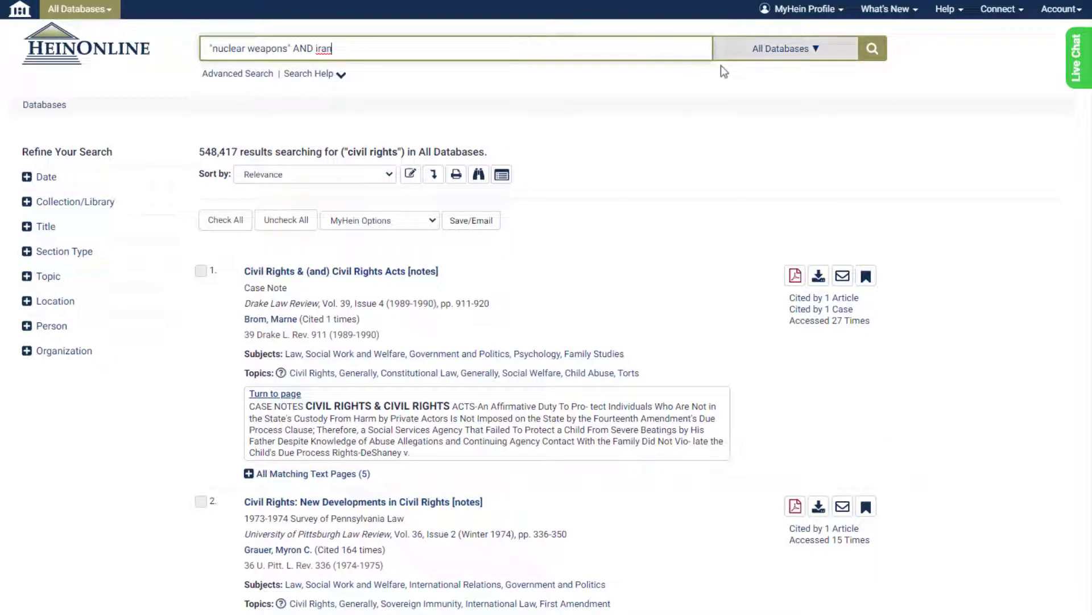
{"action": "left_click", "coordinate": [875, 57]}
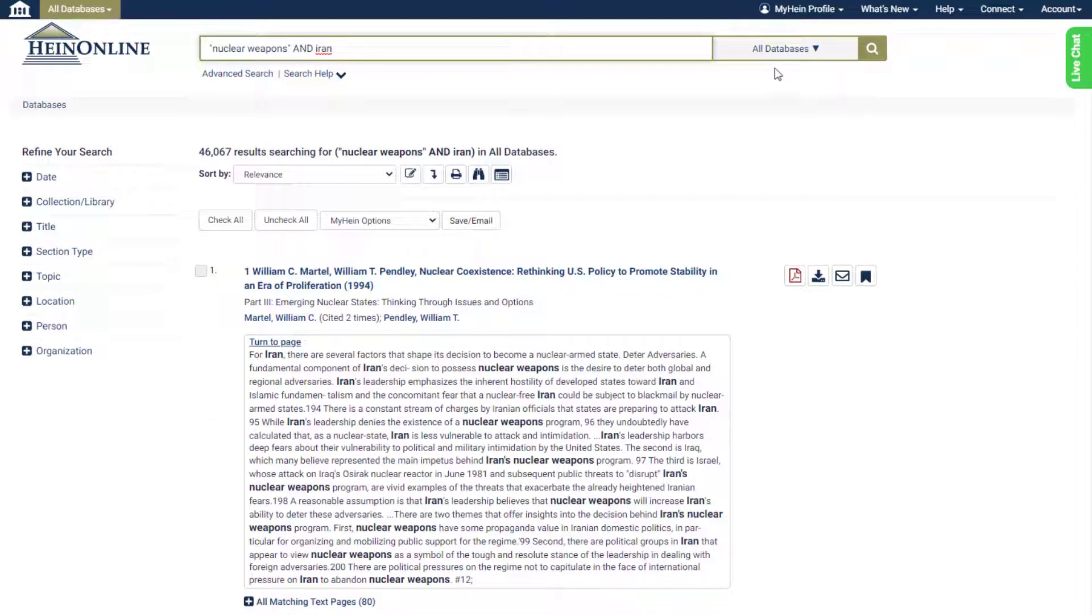
- Search author: sunstein, then paste citation 384 U.S. 436 (1966) over the query
{"action": "left_click_drag", "start_coordinate": [621, 49], "coordinate": [185, 53]}
{"action": "type", "text": "author: "}
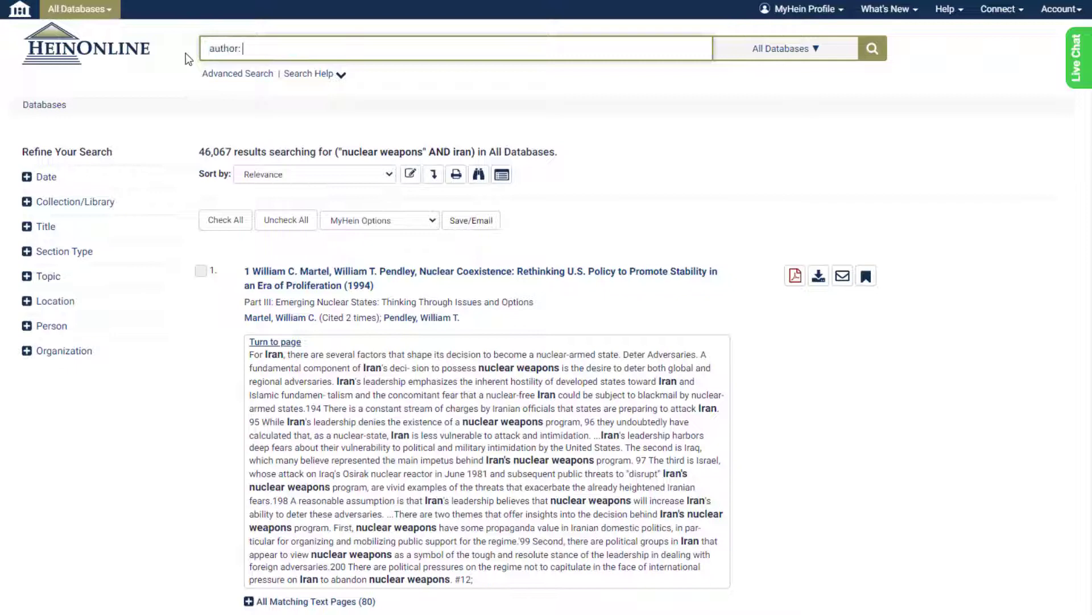
{"action": "type", "text": "sunstein"}
{"action": "left_click", "coordinate": [876, 62]}
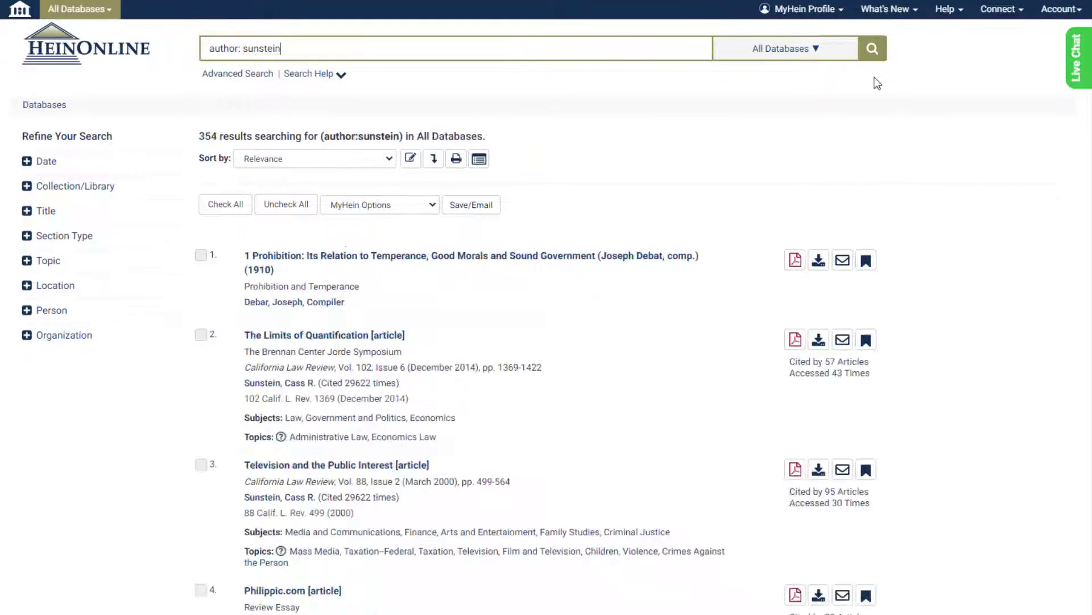
{"action": "triple_click", "coordinate": [669, 50]}
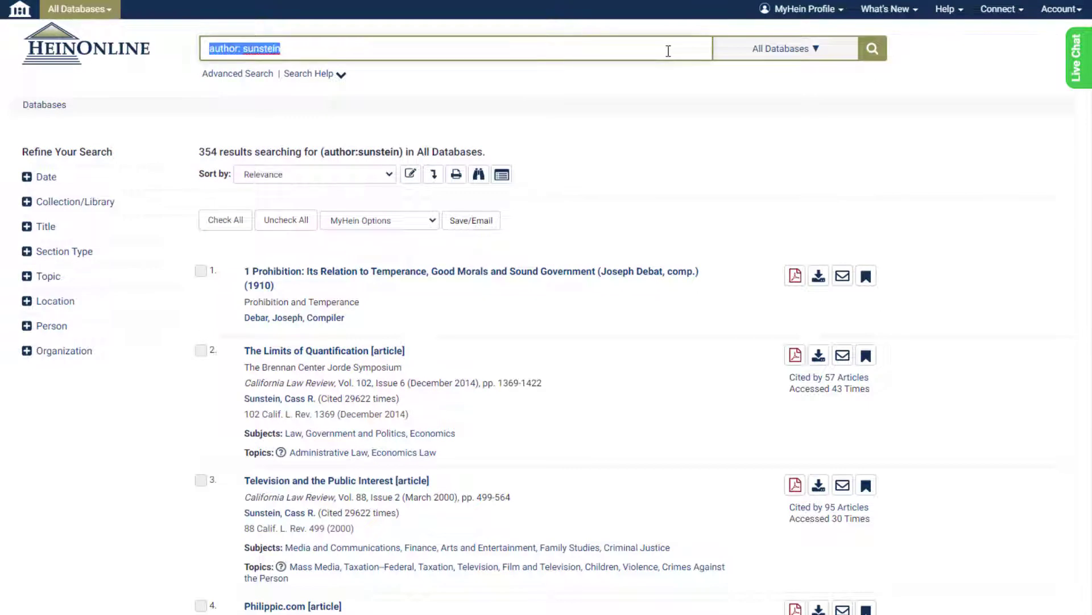
{"action": "type", "text": "384 U.S. 436 (1966)"}
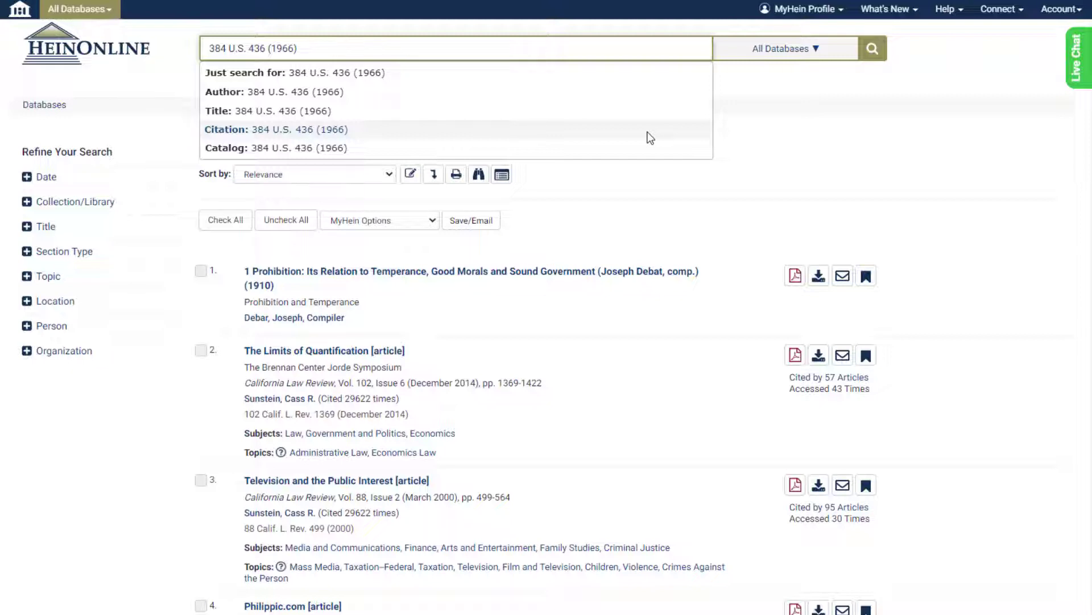
- Run 384 U.S. 436 (1966) as a citation search and open Miranda v. Arizona's PDF version
{"action": "left_click", "coordinate": [651, 137]}
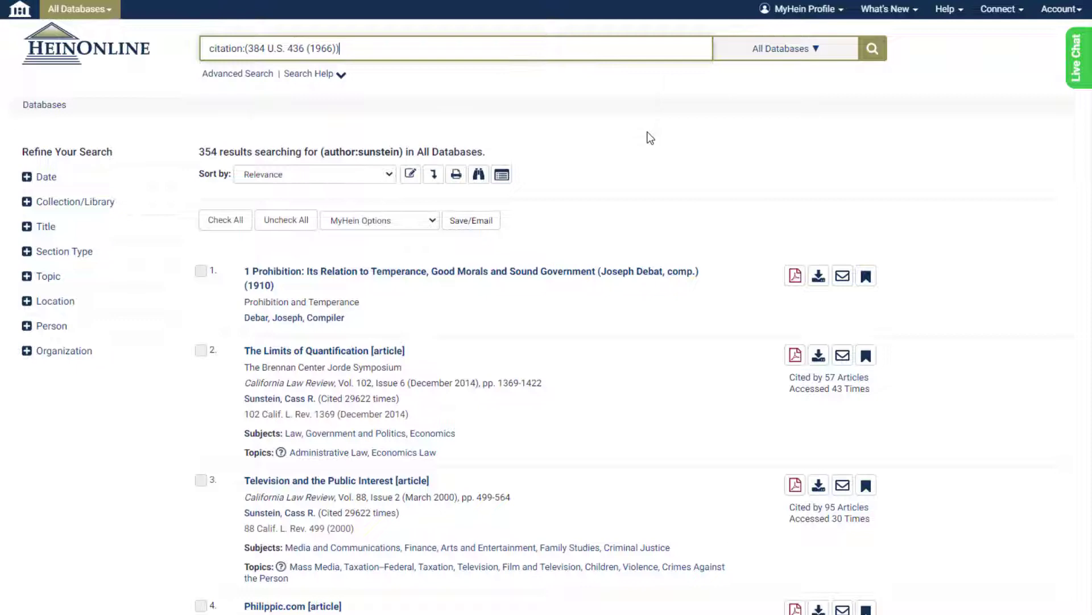
{"action": "left_click", "coordinate": [873, 50]}
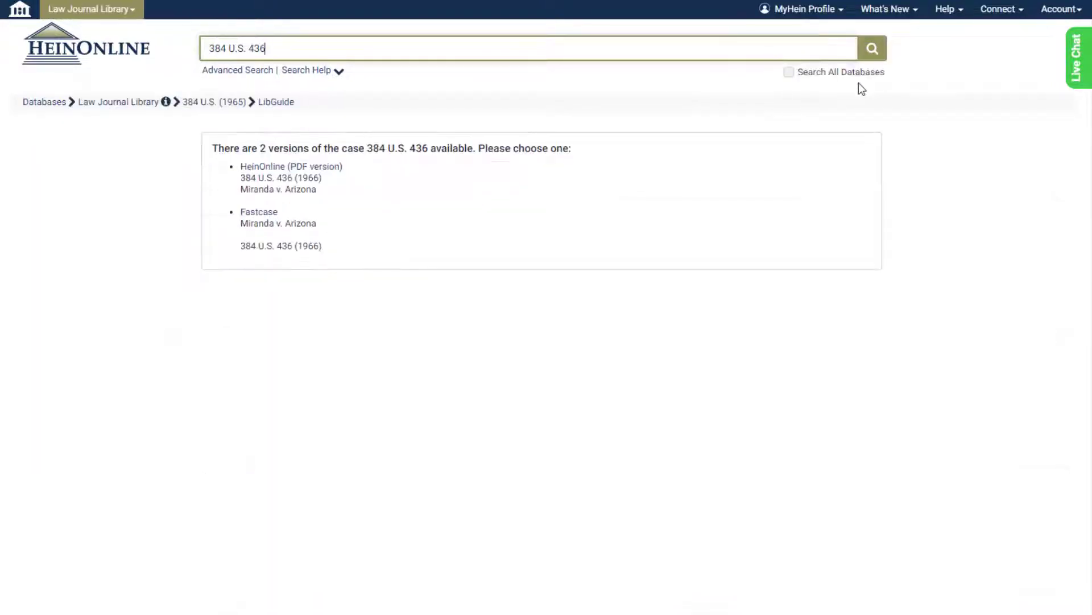
{"action": "left_click", "coordinate": [330, 167]}
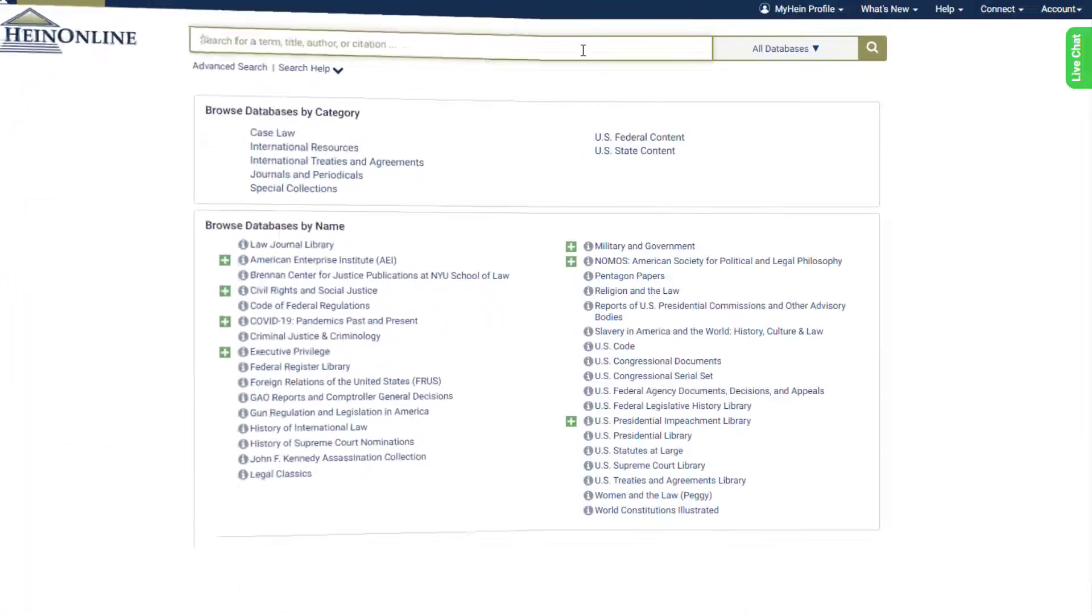
- Run a catalog search for "martin luther king" from the home page, then select the query
{"action": "left_click", "coordinate": [580, 50]}
{"action": "type", "text": "\"martin luther king\""}
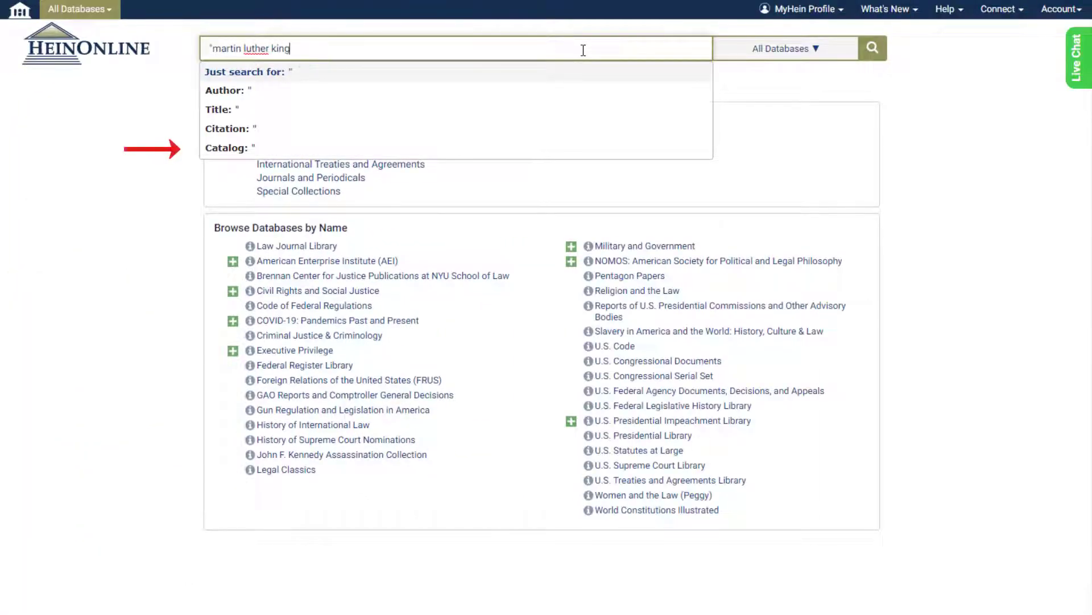
{"action": "left_click", "coordinate": [547, 147]}
{"action": "left_click", "coordinate": [872, 49]}
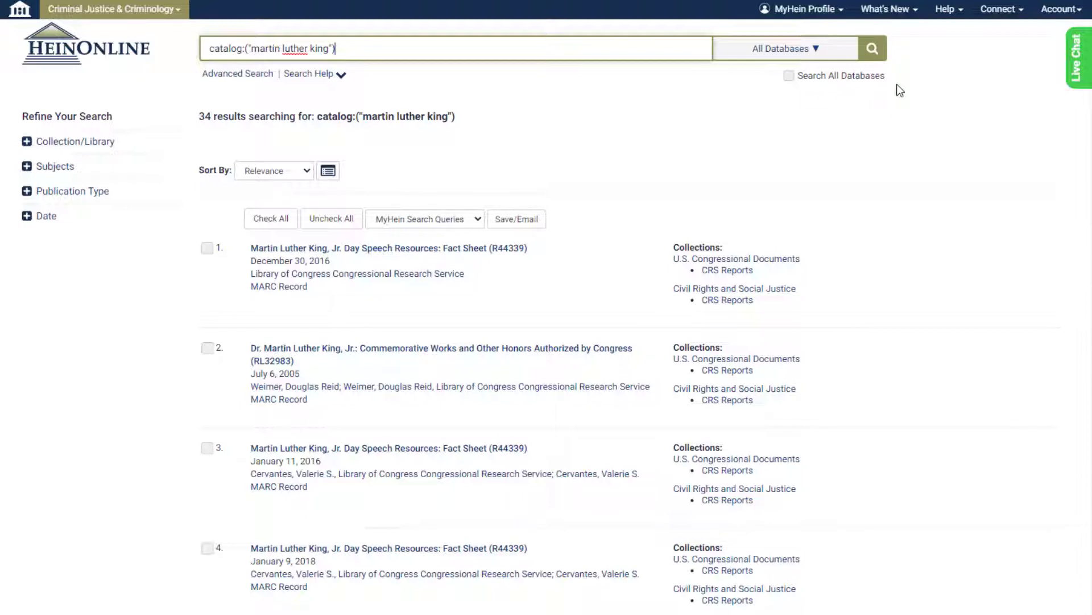
{"action": "left_click_drag", "start_coordinate": [646, 51], "coordinate": [192, 54]}
- Search for cass sunstein as an author across All Databases
{"action": "type", "text": "cass sunstein"}
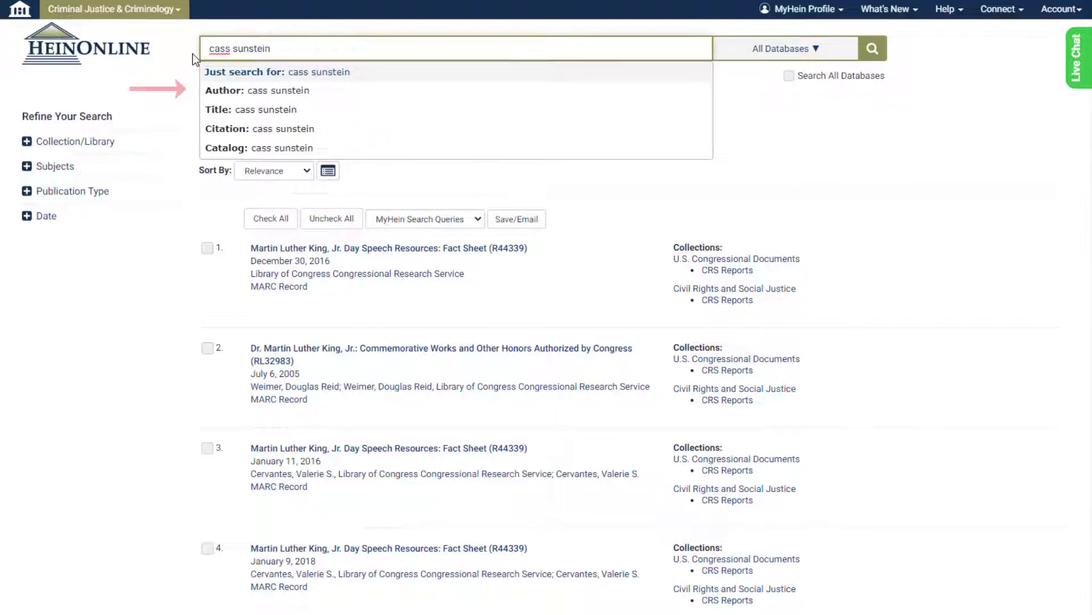
{"action": "left_click", "coordinate": [364, 94]}
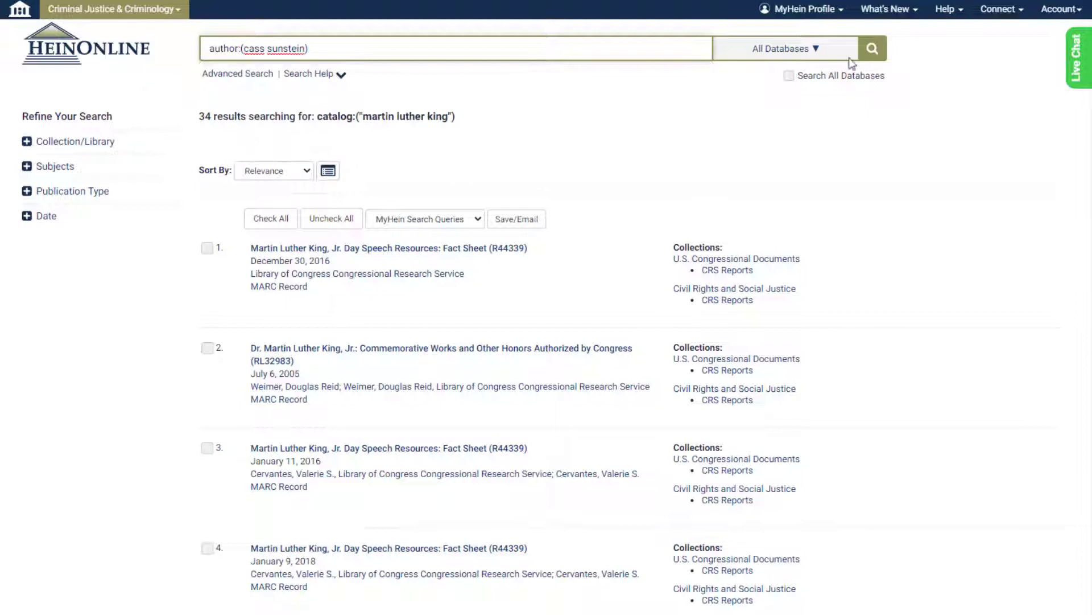
{"action": "left_click", "coordinate": [871, 56]}
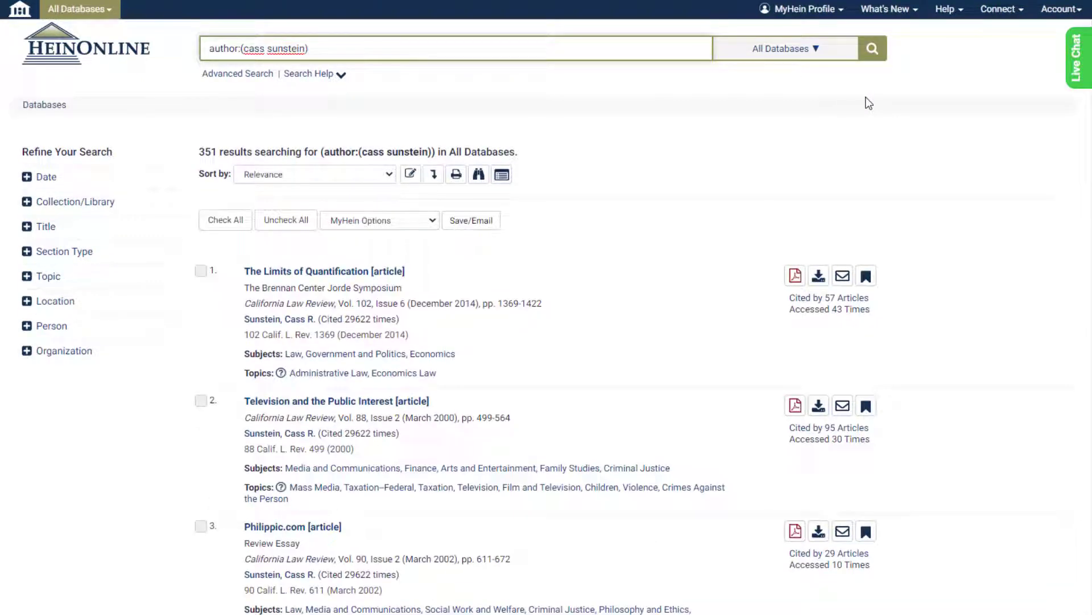
- Replace the query with "women's rights" and run it as a title search
{"action": "left_click_drag", "start_coordinate": [309, 48], "coordinate": [207, 43]}
{"action": "type", "text": "\"women"}
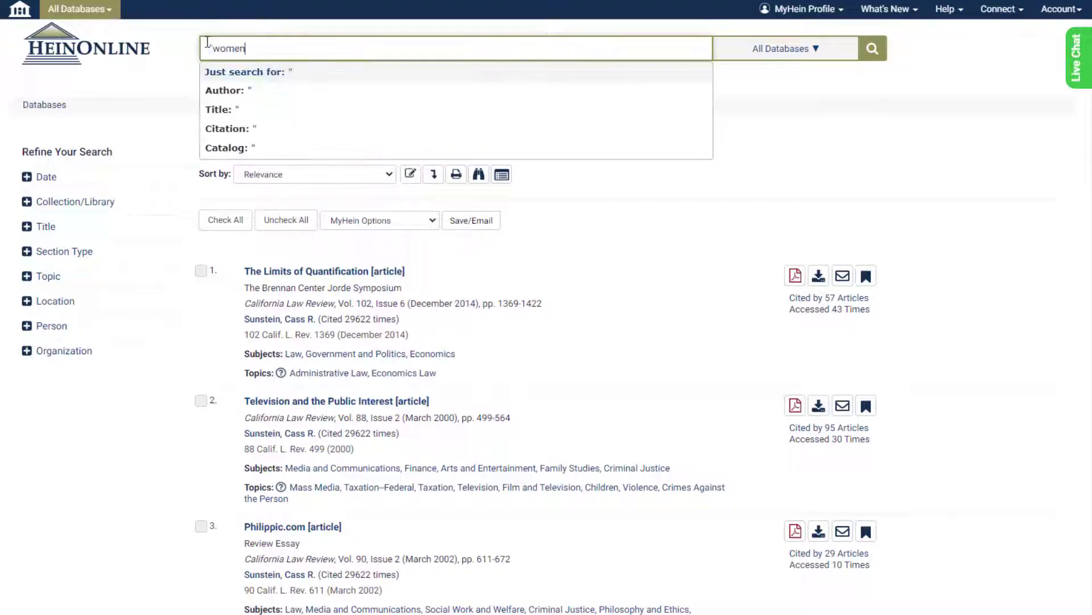
{"action": "type", "text": "'s rights\""}
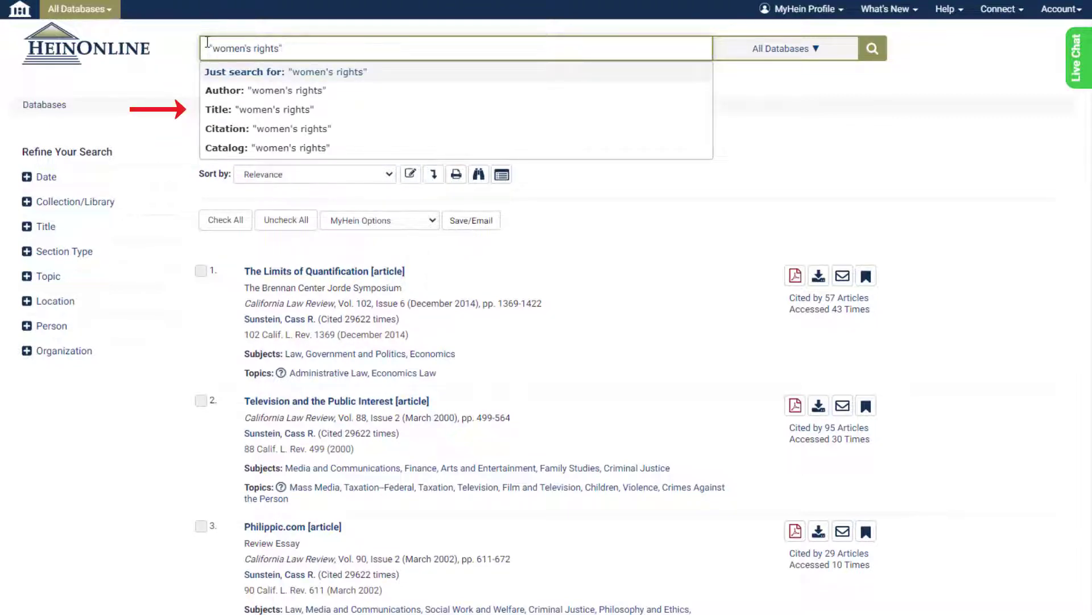
{"action": "left_click", "coordinate": [373, 116]}
{"action": "left_click", "coordinate": [867, 67]}
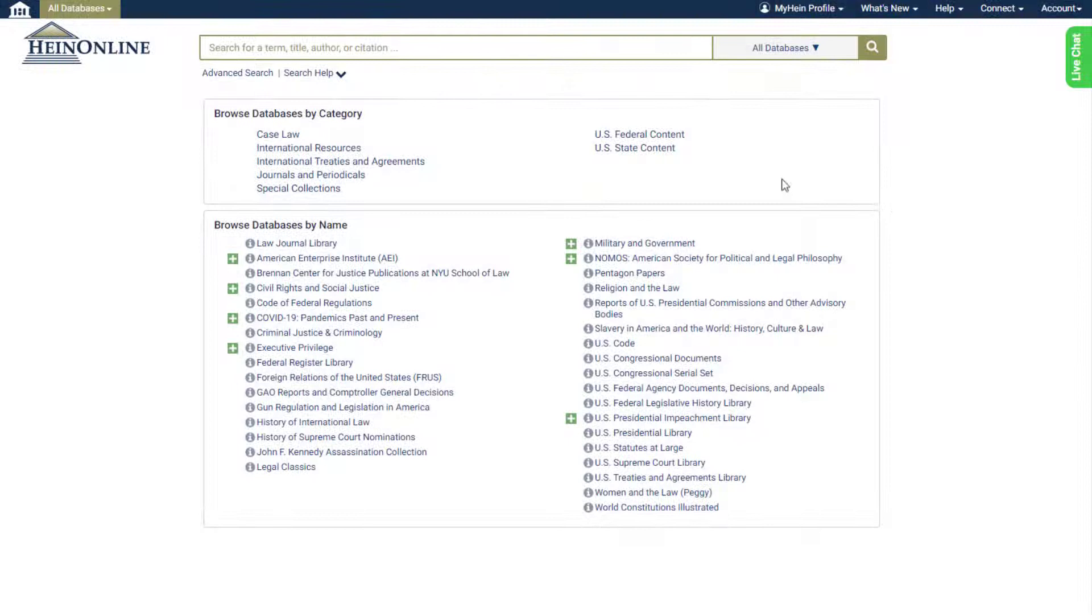
- Open Advanced Search and scroll through its Catalog and Fastcase Lookup sections
{"action": "left_click", "coordinate": [252, 75]}
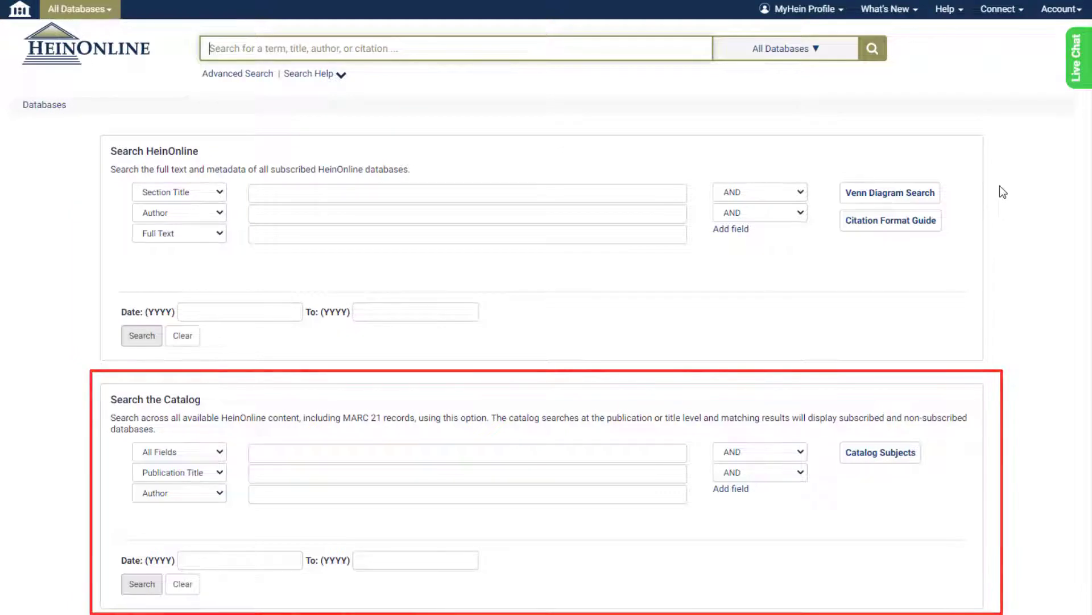
{"action": "scroll", "coordinate": [1003, 192], "scroll_direction": "down", "scroll_amount": 3}
{"action": "scroll", "coordinate": [1000, 187], "scroll_direction": "down", "scroll_amount": 2}
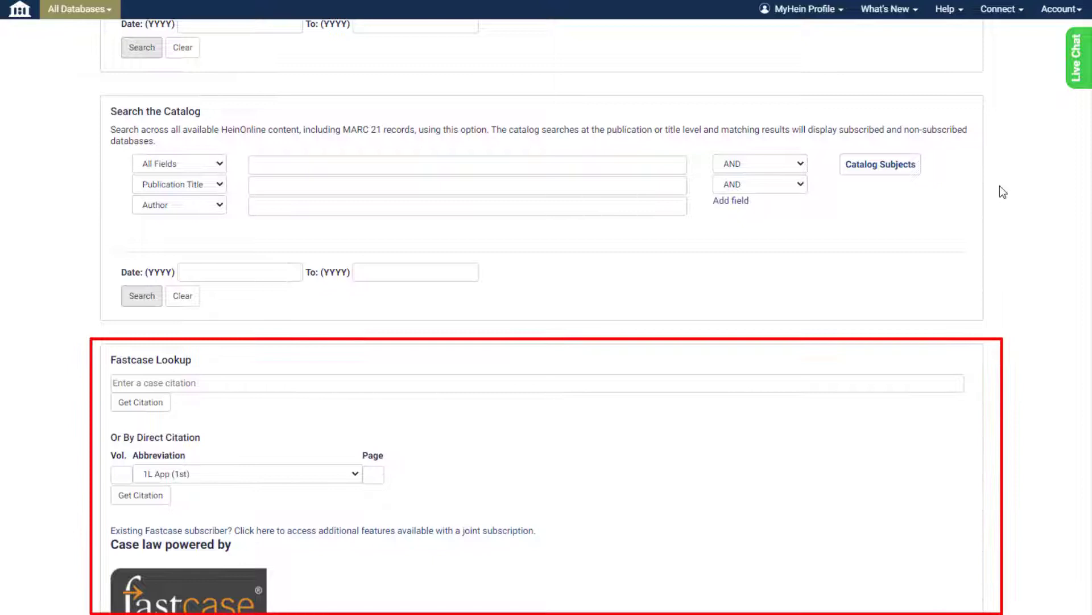
{"action": "scroll", "coordinate": [999, 192], "scroll_direction": "up", "scroll_amount": 5}
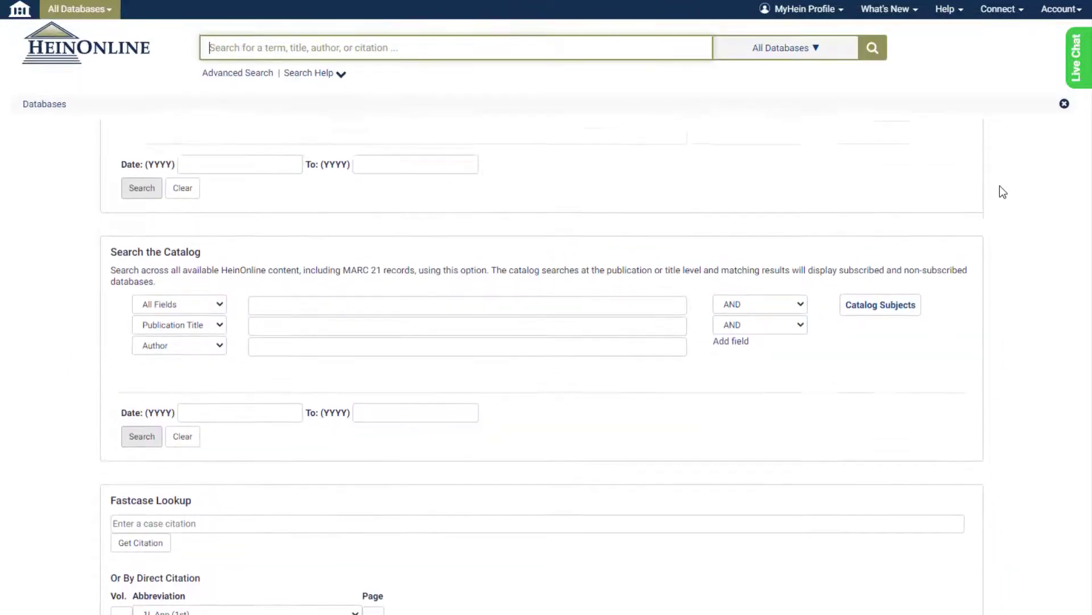